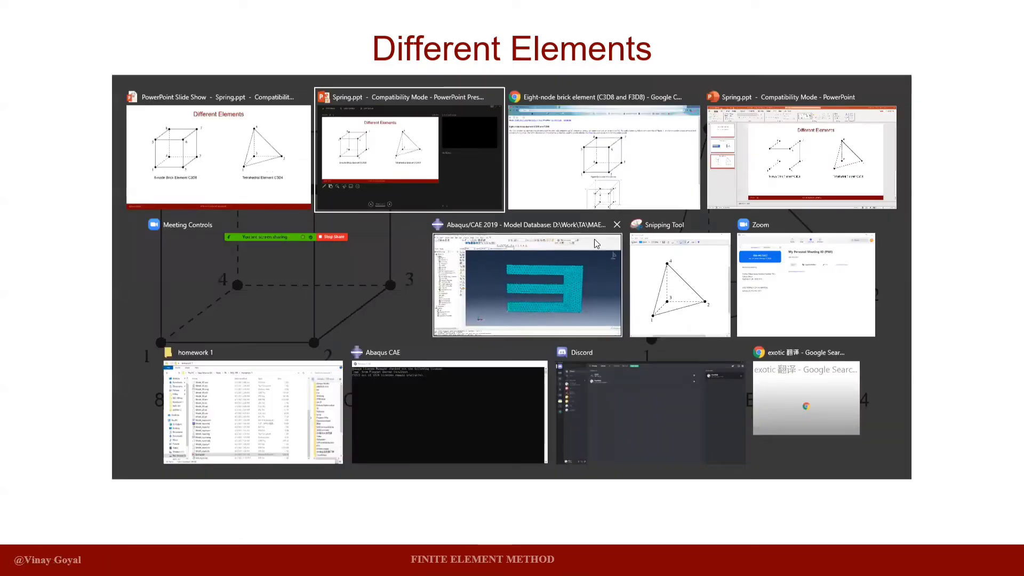
- Bring up the part's C3D10 tetrahedral mesh, rotate it, and check its global seed settings unchanged
left_click(575, 231)
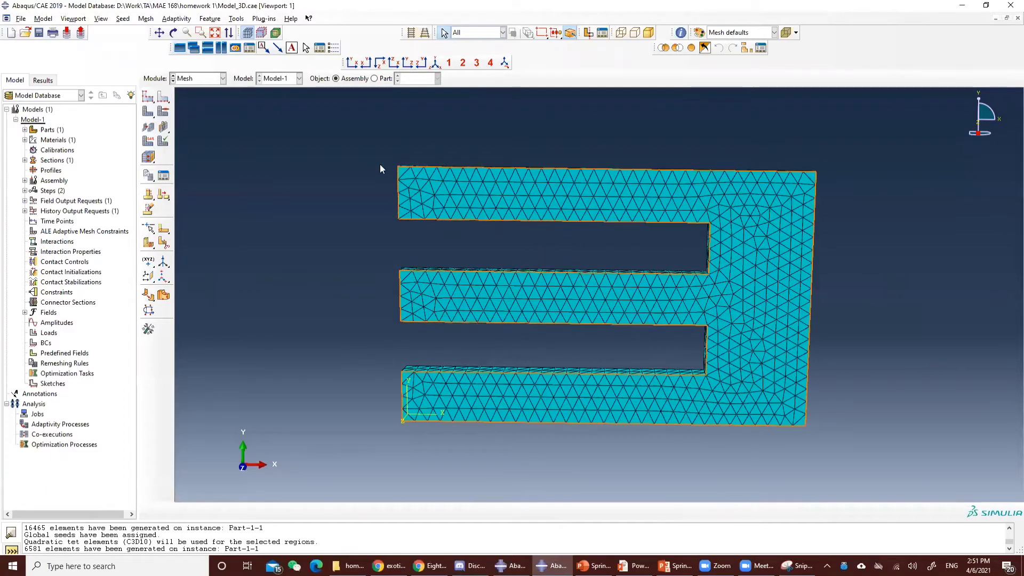
left_click_drag(615, 215, 641, 214, "ctrl+alt")
left_click(147, 96)
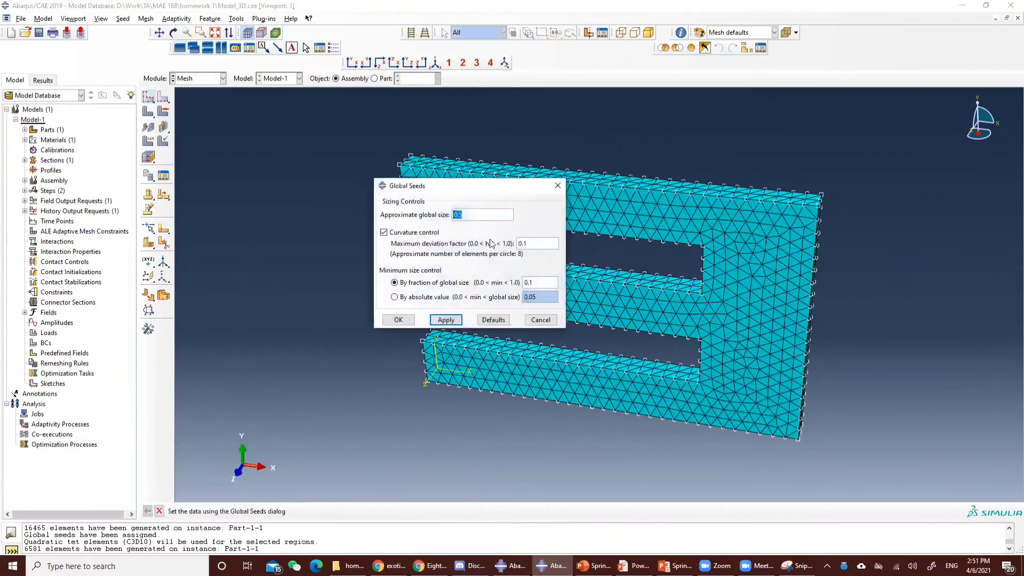
left_click(558, 186)
left_click_drag(550, 213, 520, 164, "ctrl+alt")
left_click_drag(591, 177, 692, 211, "ctrl+alt")
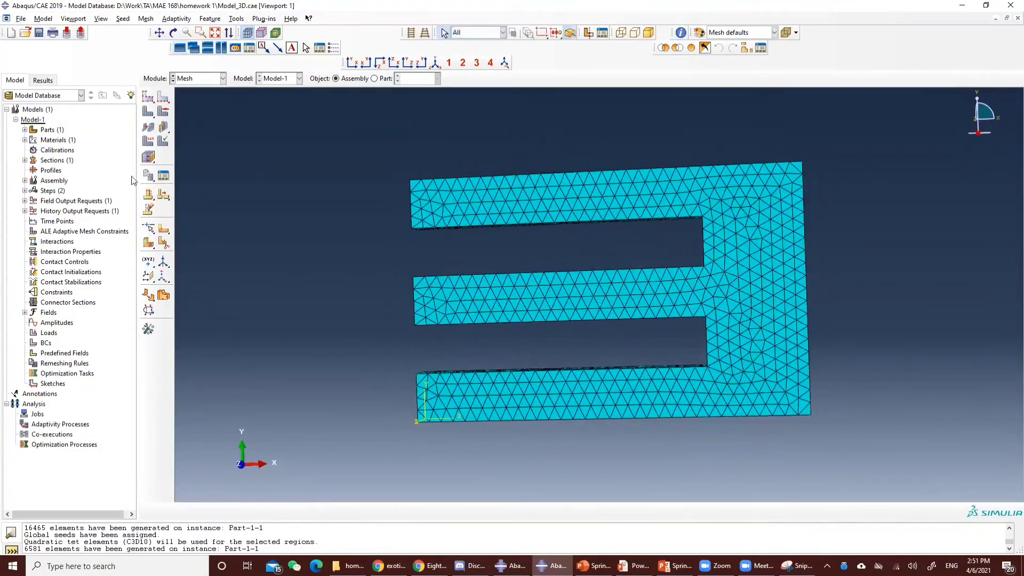
left_click(149, 113)
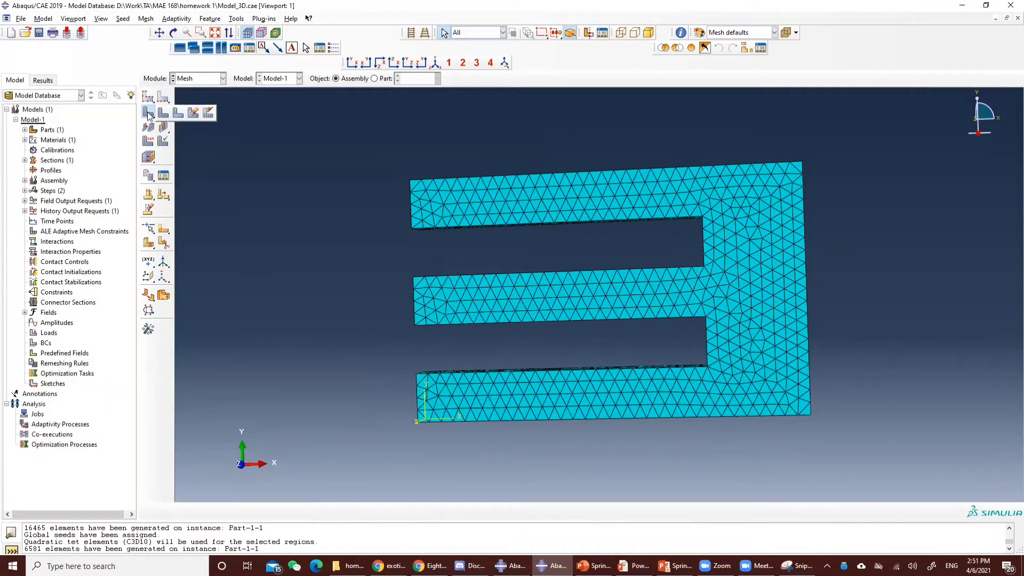
- Delete the existing tetrahedral native mesh from the Part-1-1 instance
left_click(194, 113)
left_click(287, 511)
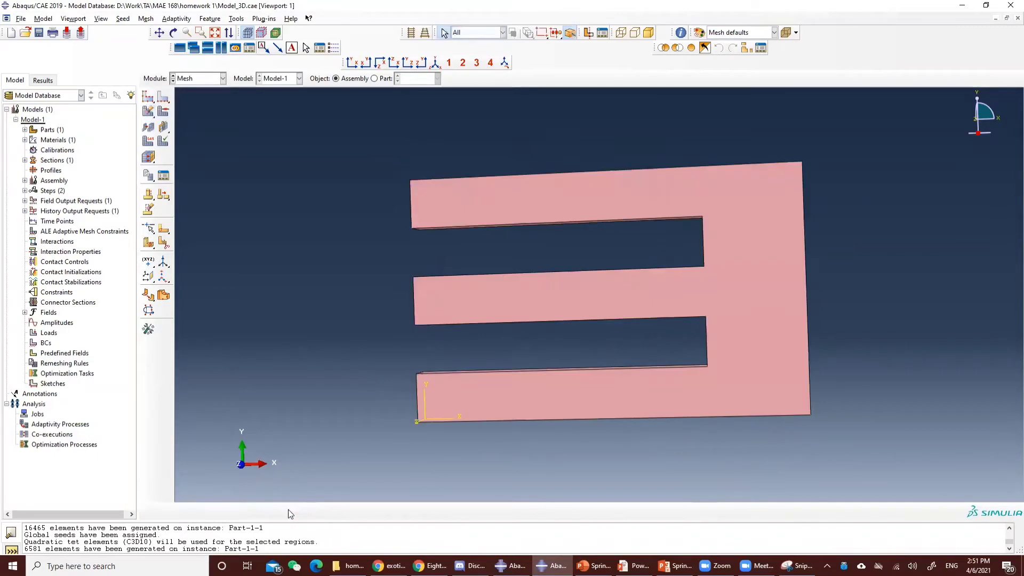
left_click_drag(606, 270, 672, 290, "ctrl+alt")
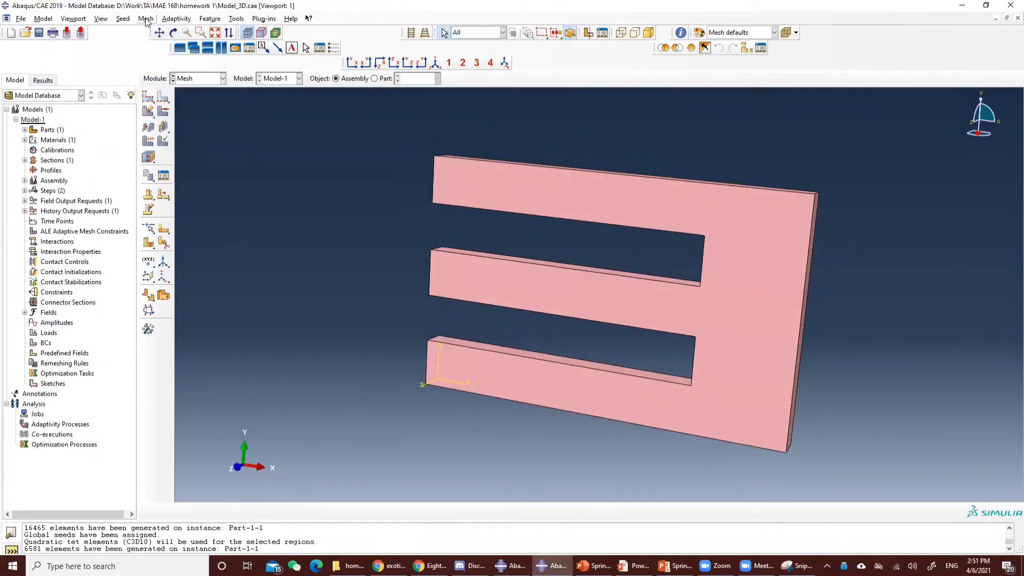
- Set mesh controls on the whole E-shaped part to Hex elements with the Sweep technique
left_click(145, 21)
left_click(188, 32)
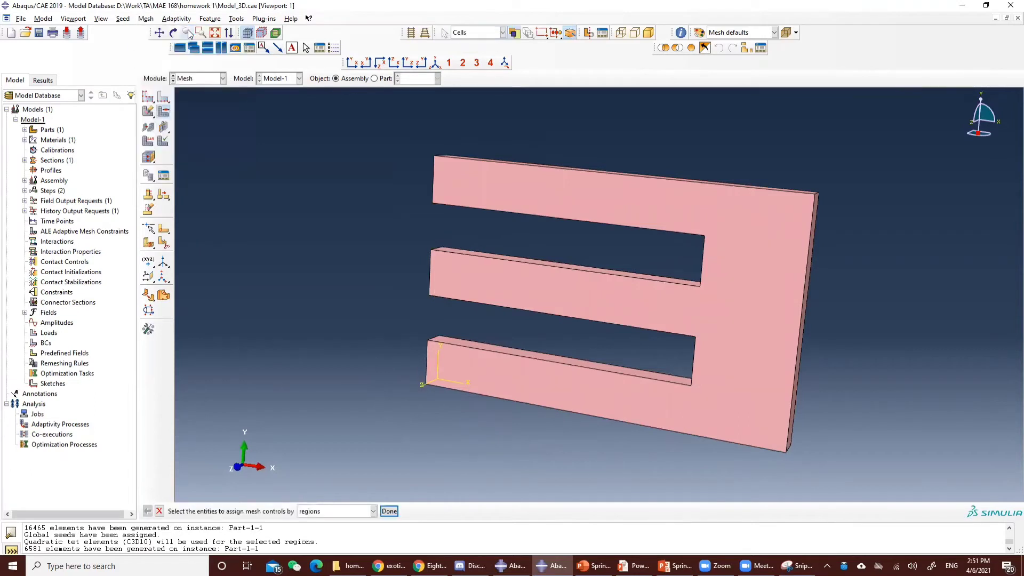
left_click_drag(393, 178, 762, 489)
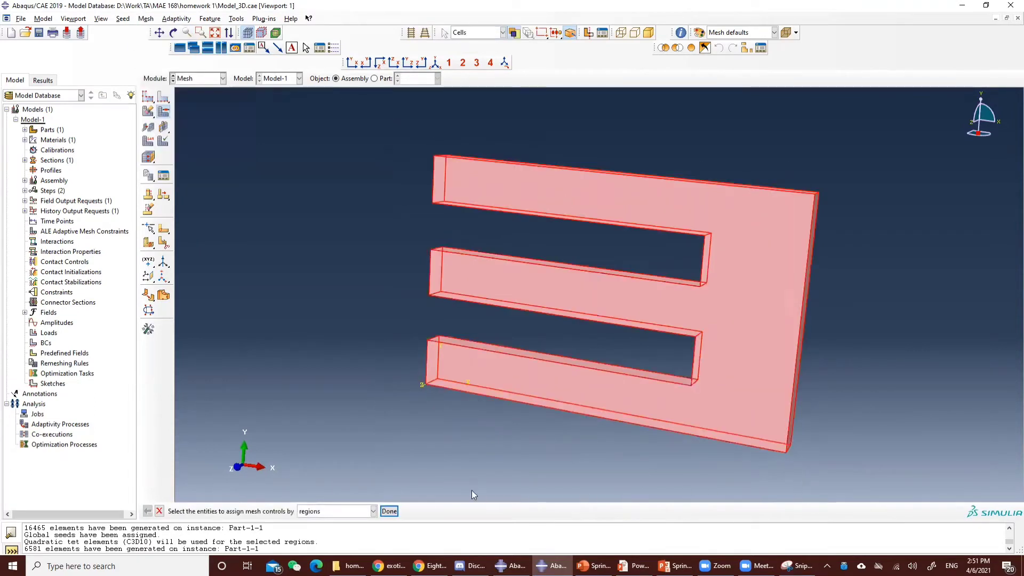
left_click(389, 512)
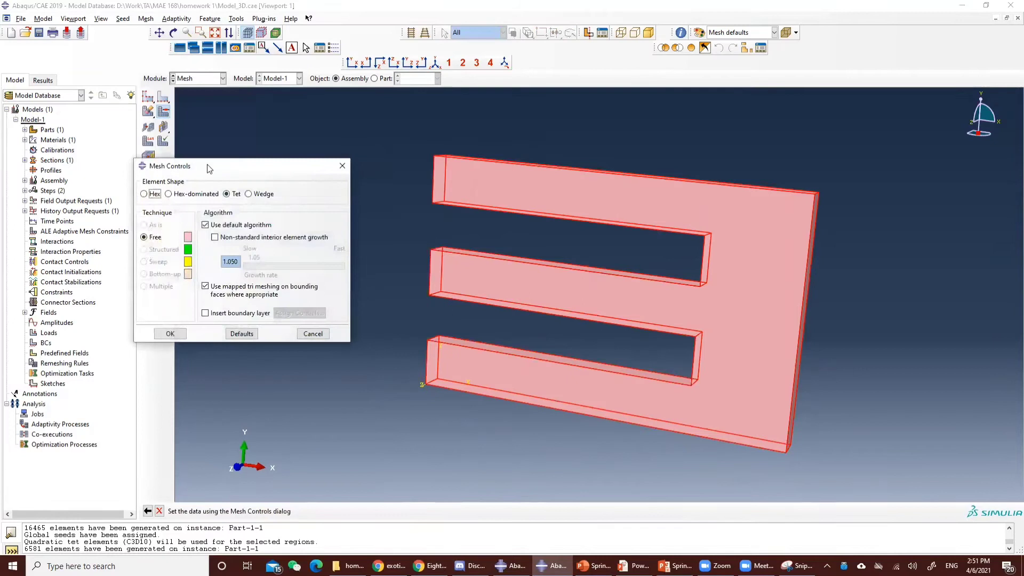
left_click_drag(222, 169, 530, 183)
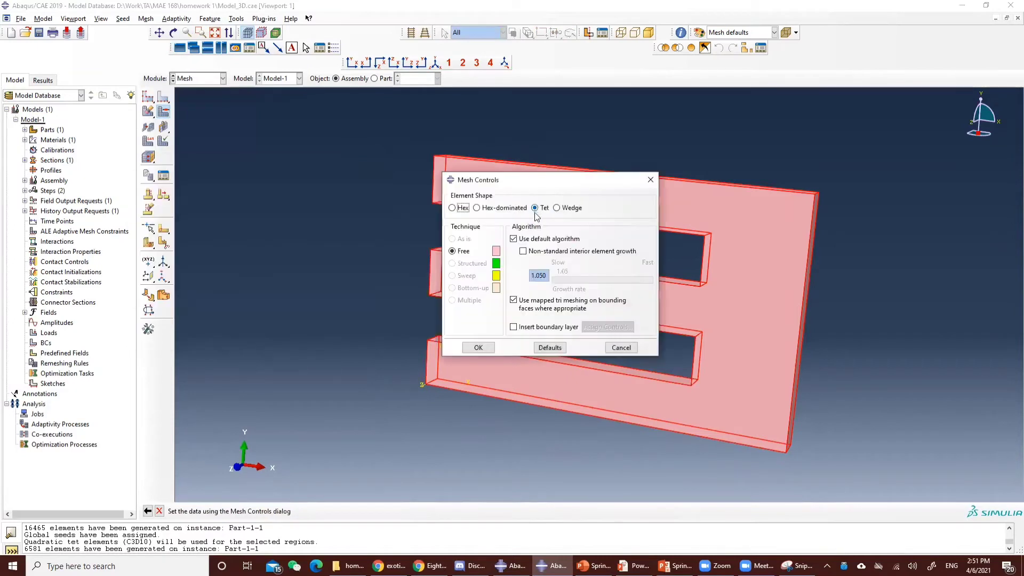
left_click(461, 209)
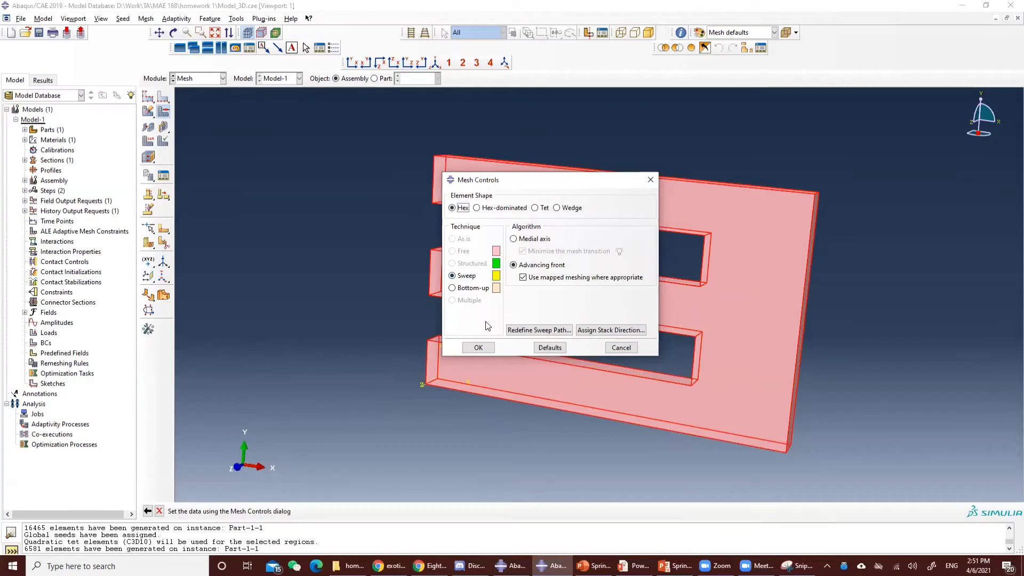
left_click(478, 347)
left_click_drag(687, 301, 757, 415, "ctrl+alt")
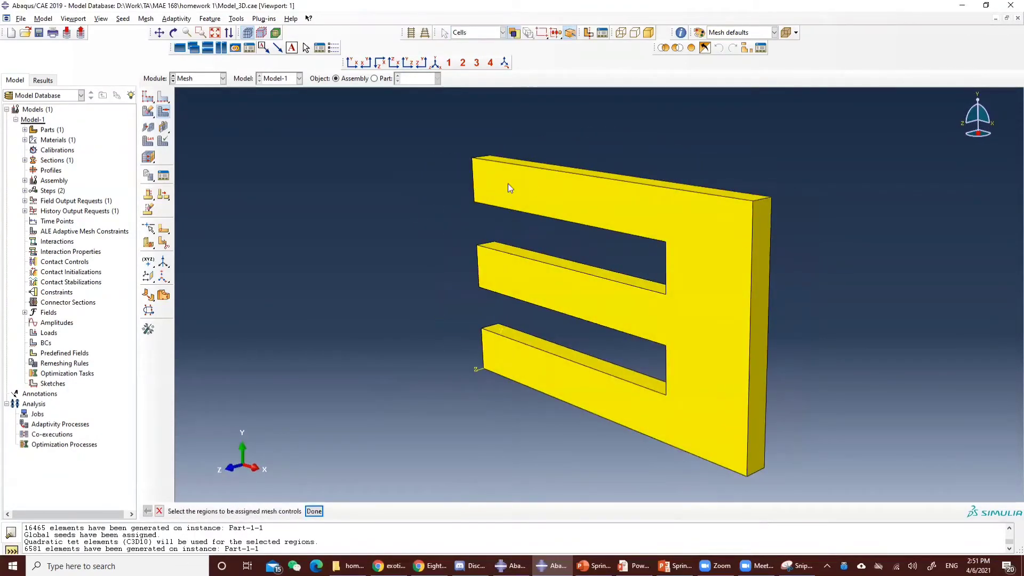
left_click_drag(684, 244, 583, 242, "ctrl+alt")
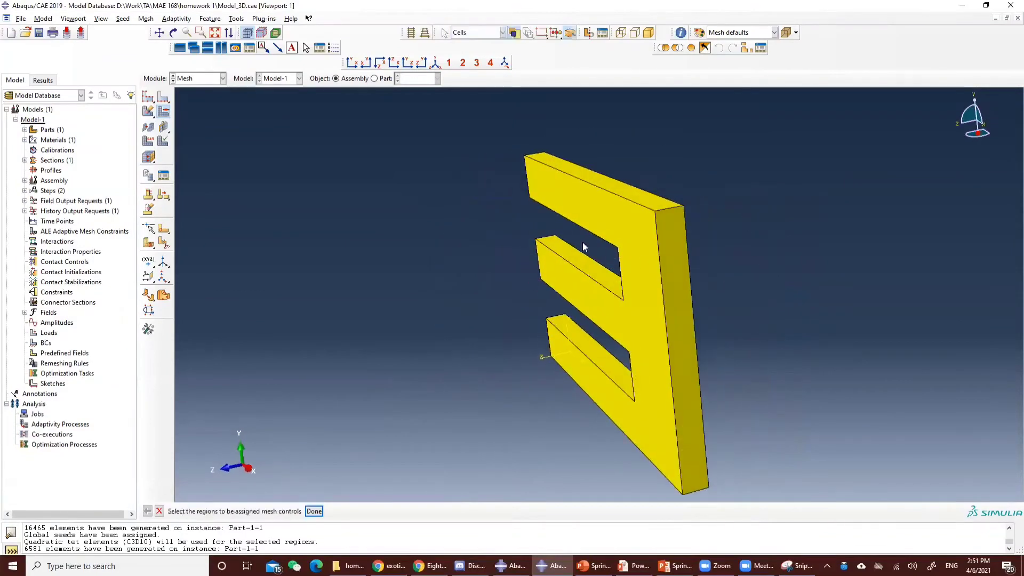
left_click_drag(677, 246, 597, 255, "ctrl+alt")
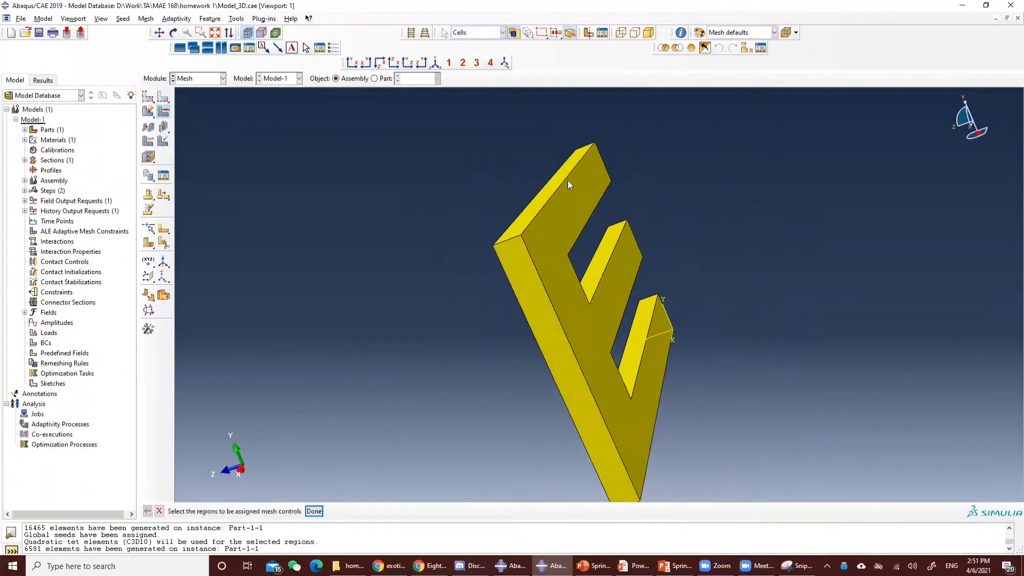
left_click_drag(565, 214, 680, 274, "ctrl+alt")
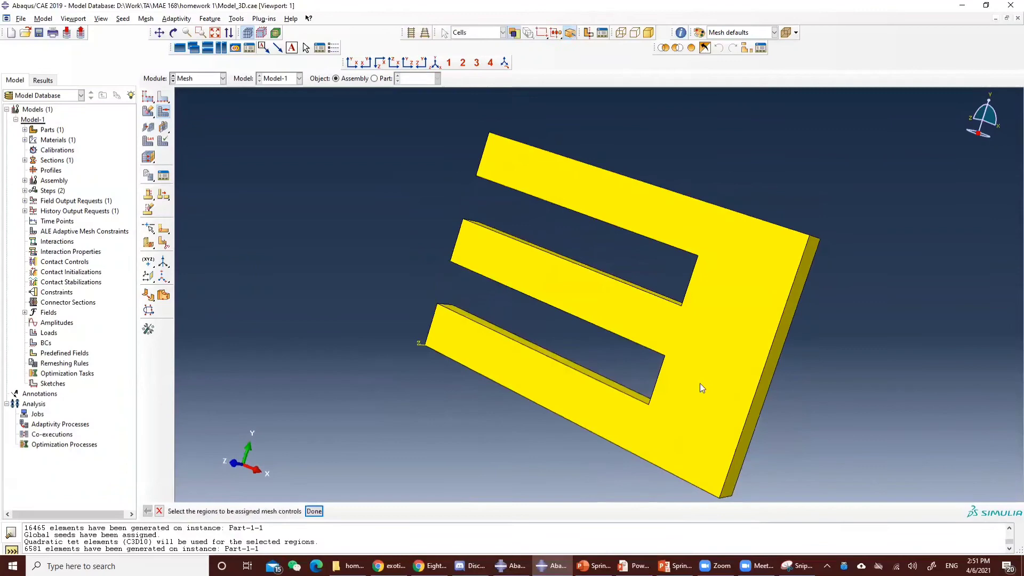
left_click_drag(700, 388, 742, 342, "ctrl+alt")
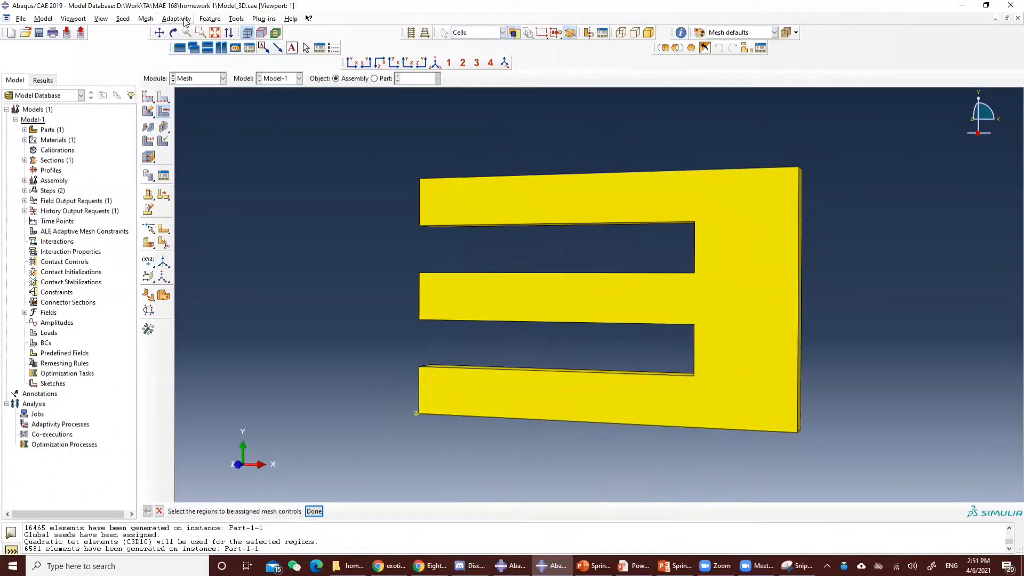
- Uncheck Reduced integration in Element Type so the Standard linear 3D Stress bricks become C3D8
left_click(146, 19)
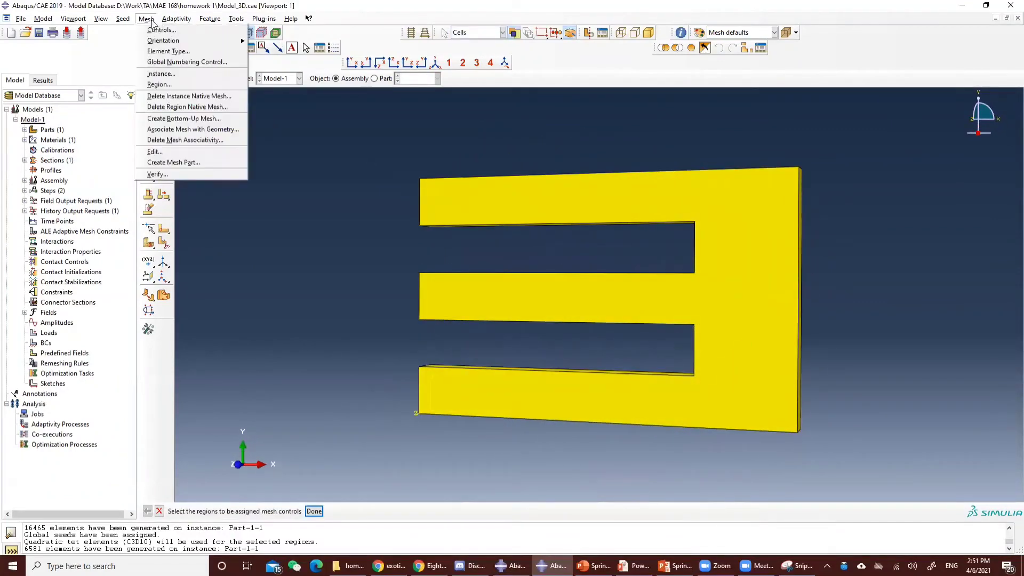
left_click(185, 52)
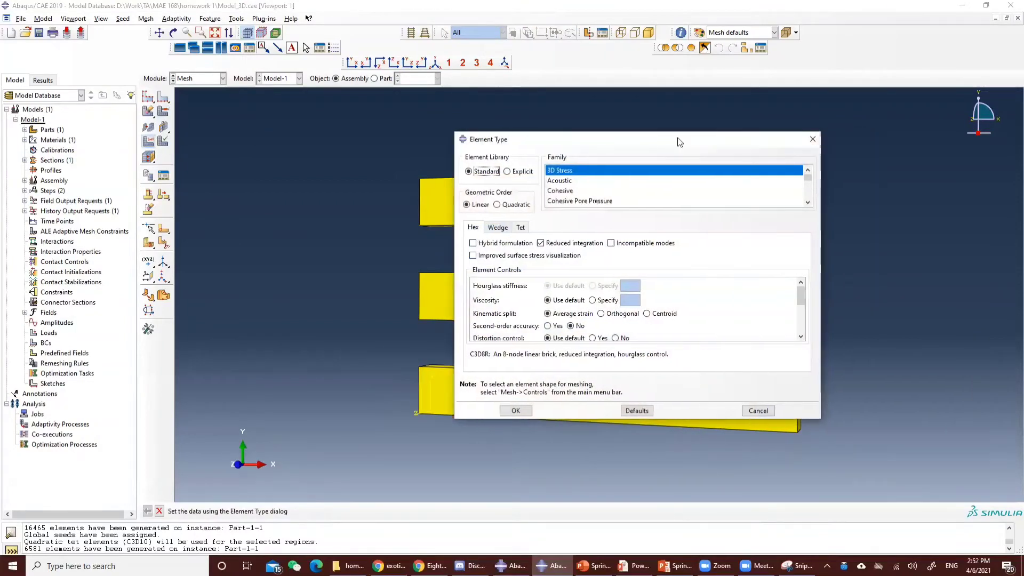
left_click_drag(679, 142, 441, 109)
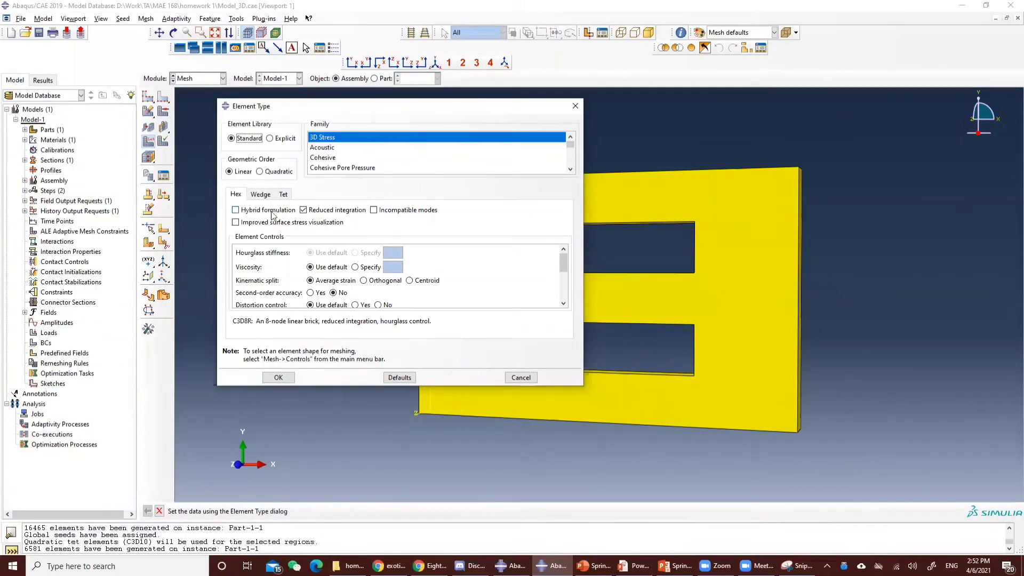
left_click(304, 210)
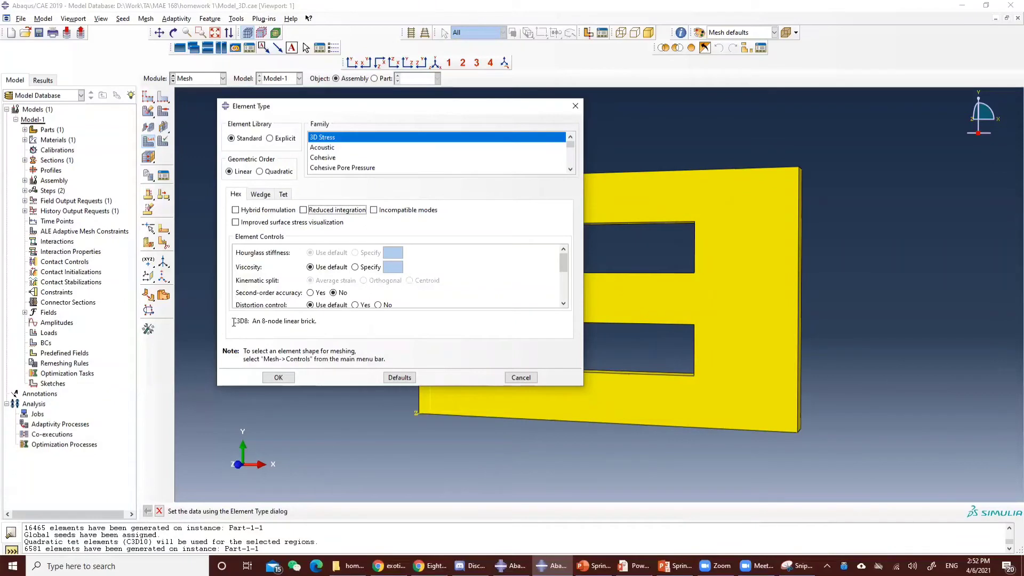
left_click_drag(234, 322, 309, 322)
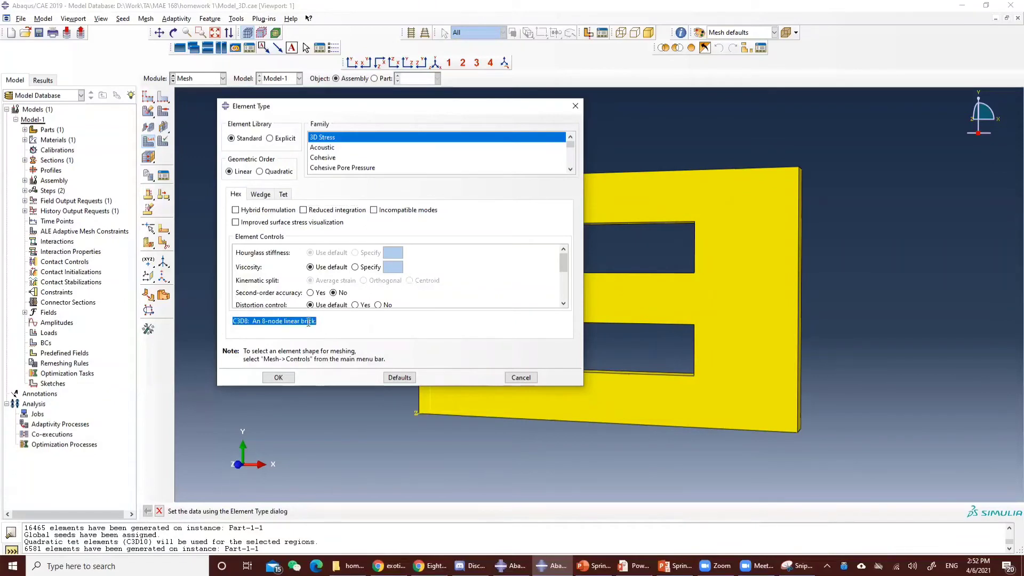
left_click(249, 326)
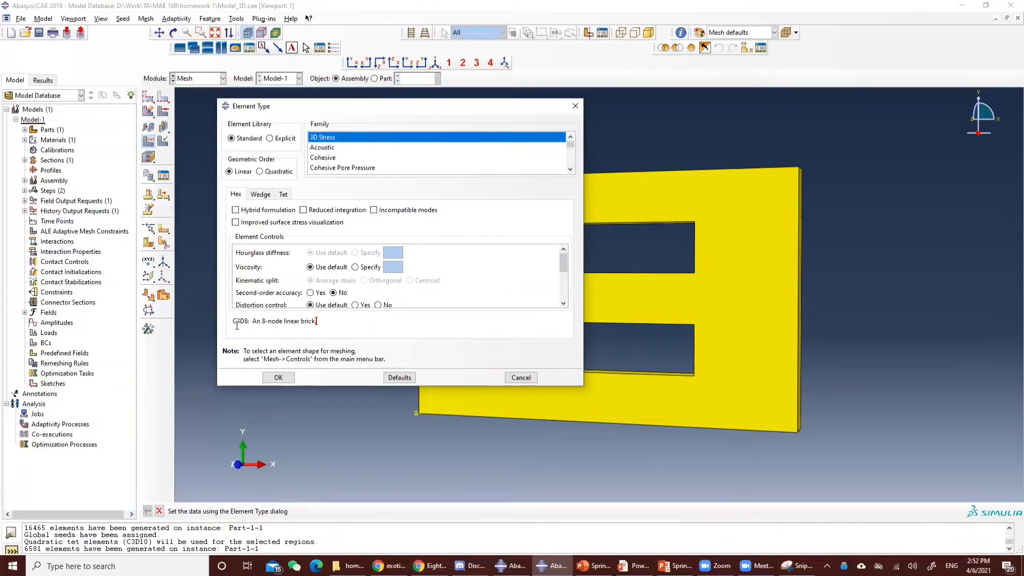
left_click_drag(235, 324, 248, 322)
- Apply the C3D8 element type, leaving the global seed size unchanged
left_click(279, 377)
left_click(148, 97)
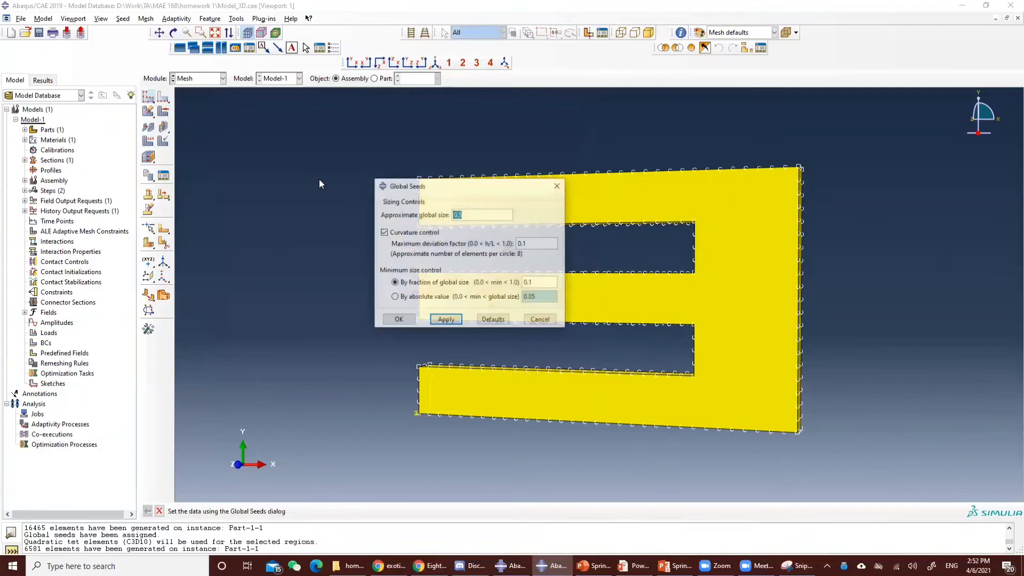
left_click(557, 187)
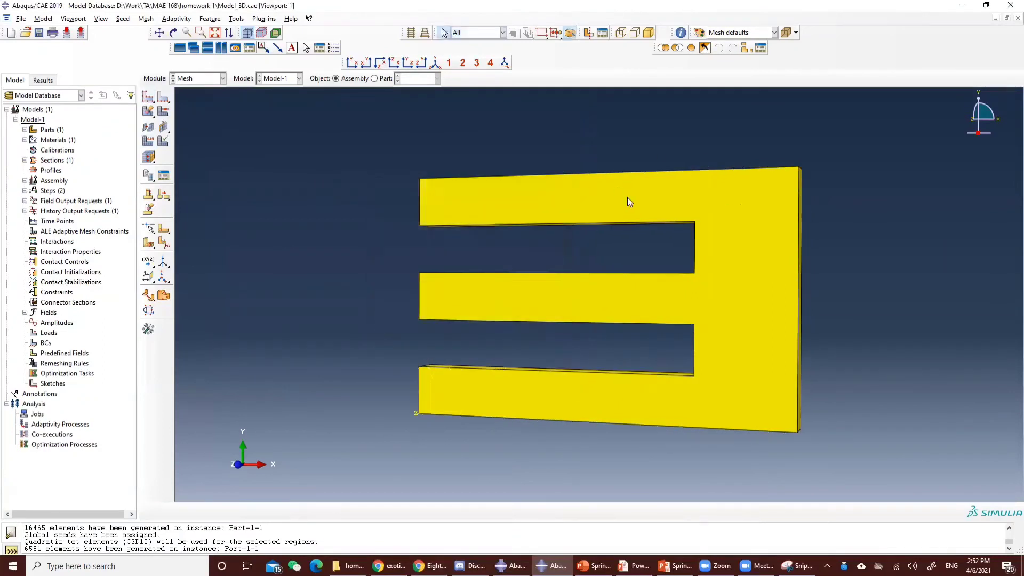
left_click(148, 97)
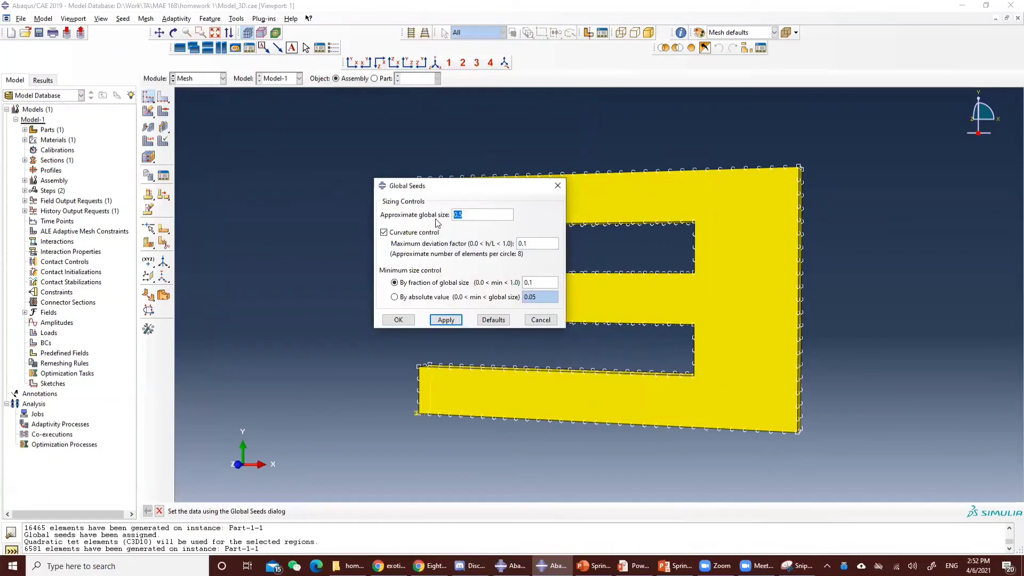
left_click(558, 186)
left_click_drag(735, 214, 643, 222, "ctrl+alt")
left_click_drag(540, 293, 480, 257, "ctrl+alt")
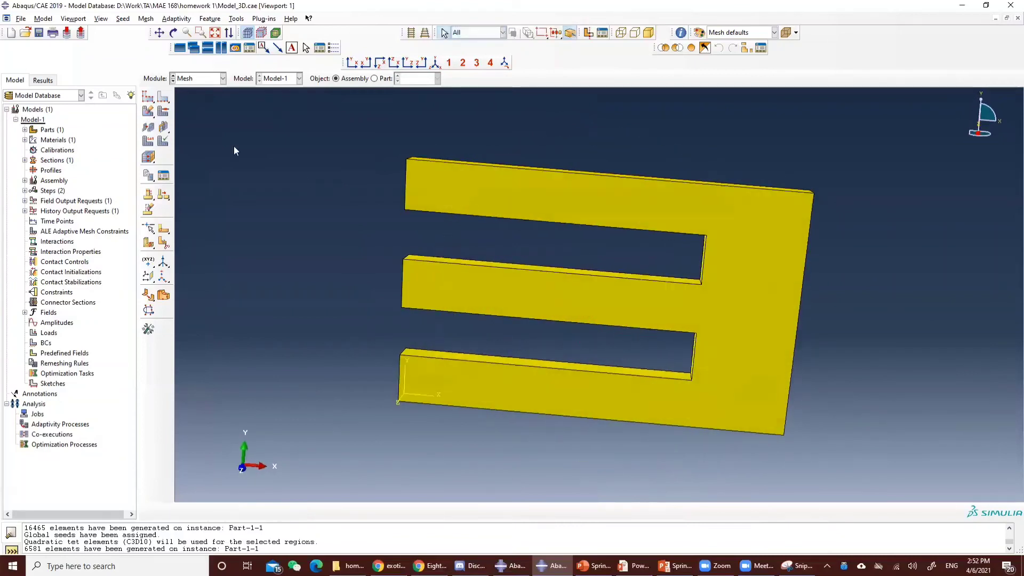
left_click_drag(149, 112, 162, 115)
left_click_drag(774, 293, 318, 255, "ctrl+alt")
- Mesh the Part-1-1 instance and orbit to inspect its 958 swept C3D8 hex bricks
left_click(262, 511)
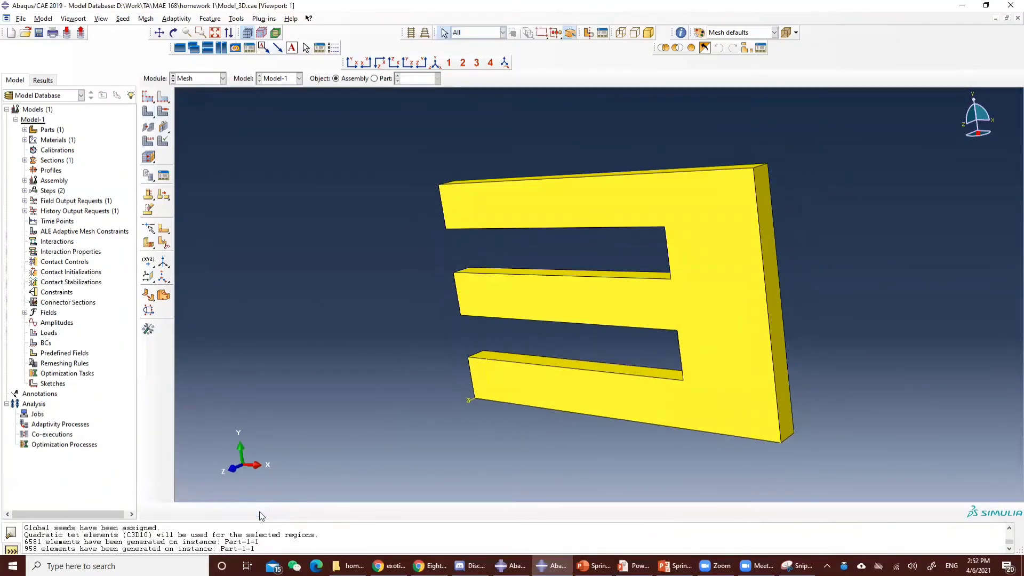
left_click_drag(725, 292, 736, 274, "ctrl+alt")
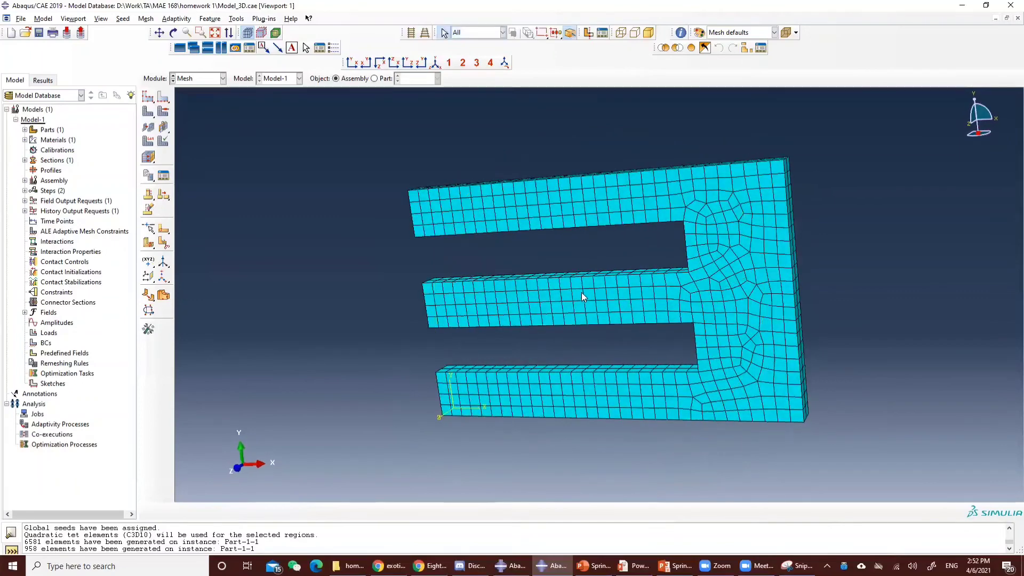
left_click_drag(578, 279, 514, 258, "ctrl+alt")
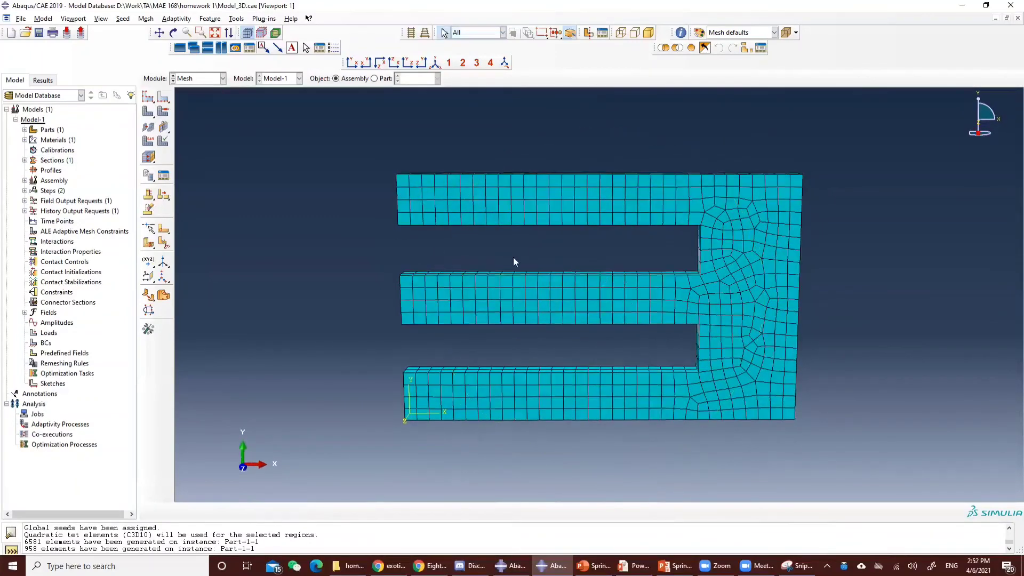
left_click_drag(572, 281, 593, 275, "ctrl+alt")
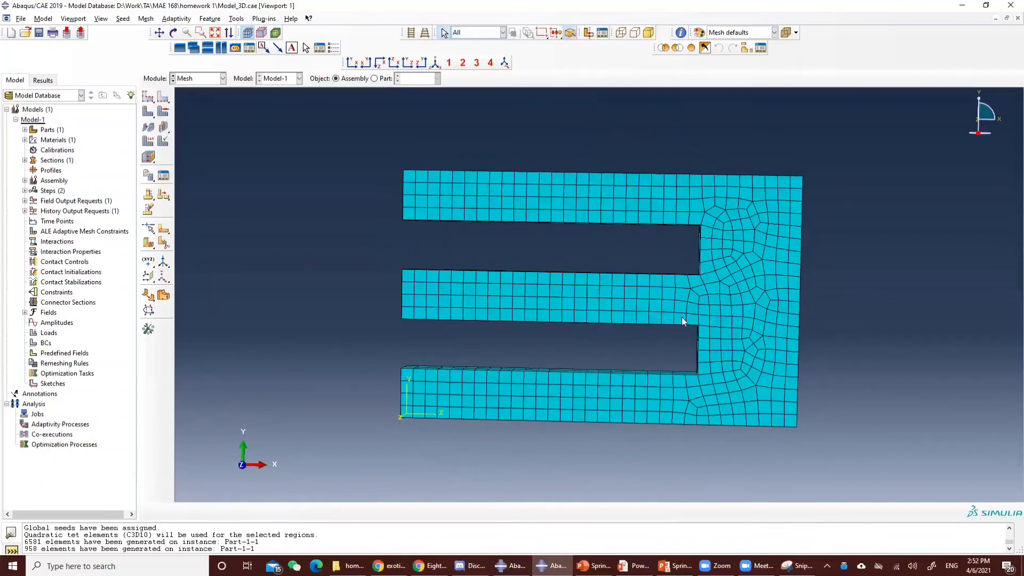
left_click_drag(813, 299, 631, 258, "ctrl+alt")
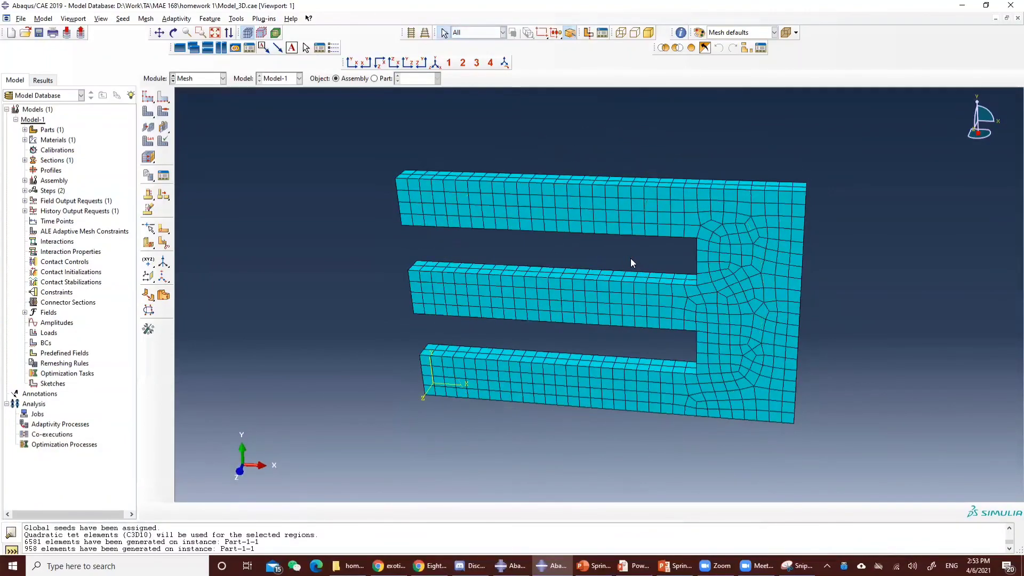